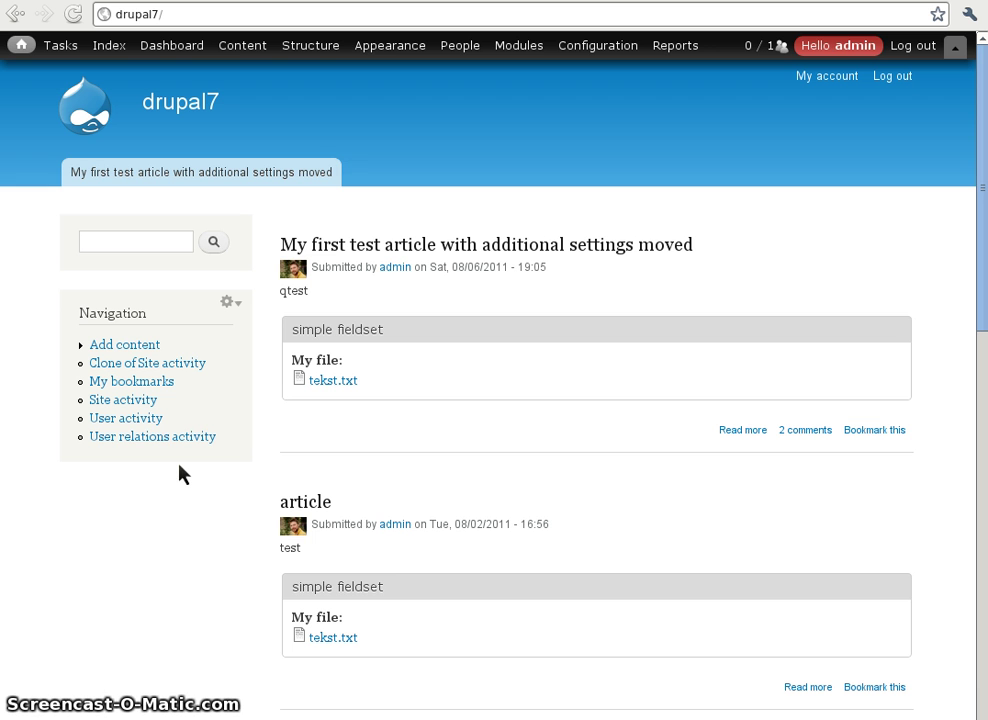
Step: Open Account settings > Manage fields and scroll to the Your account, Address and Birthday multipage steps
left_click(169, 438)
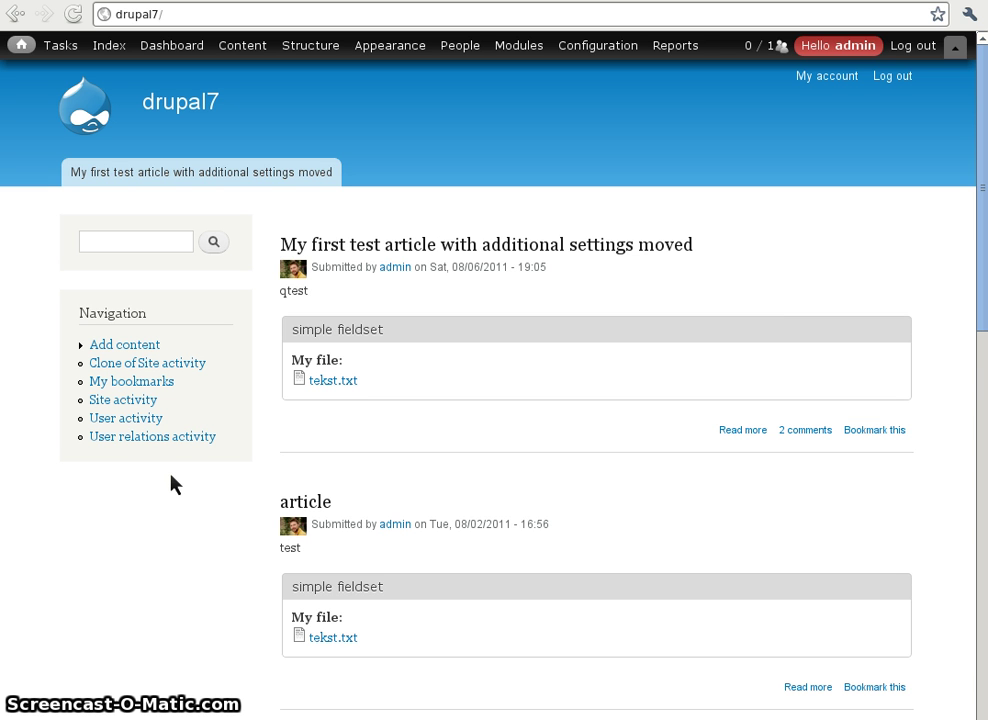
left_click(162, 470)
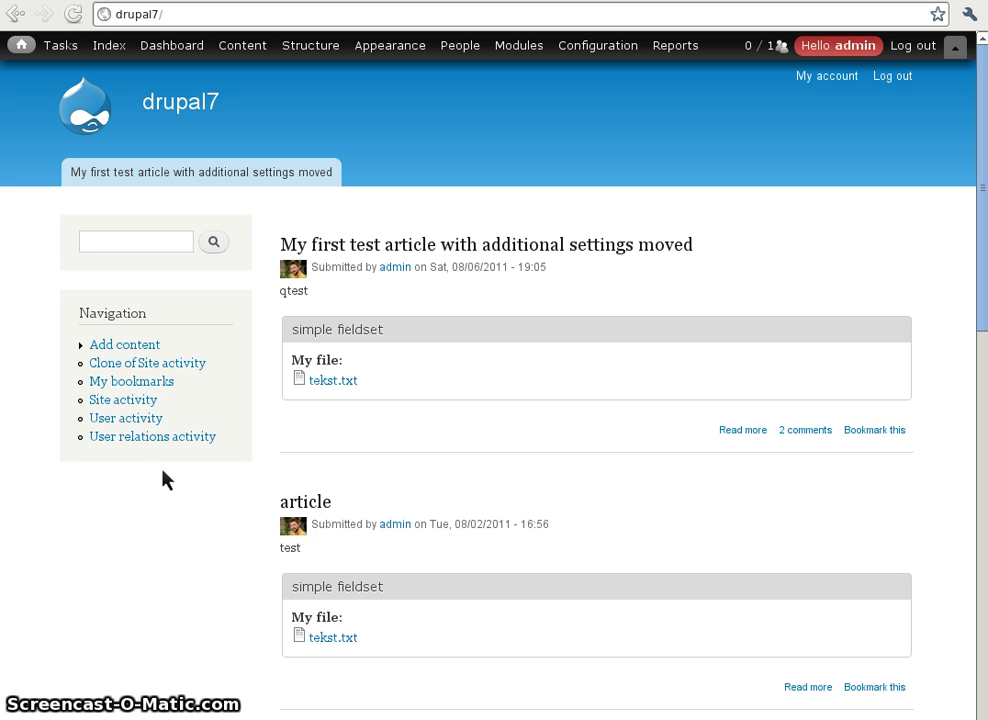
left_click(170, 474)
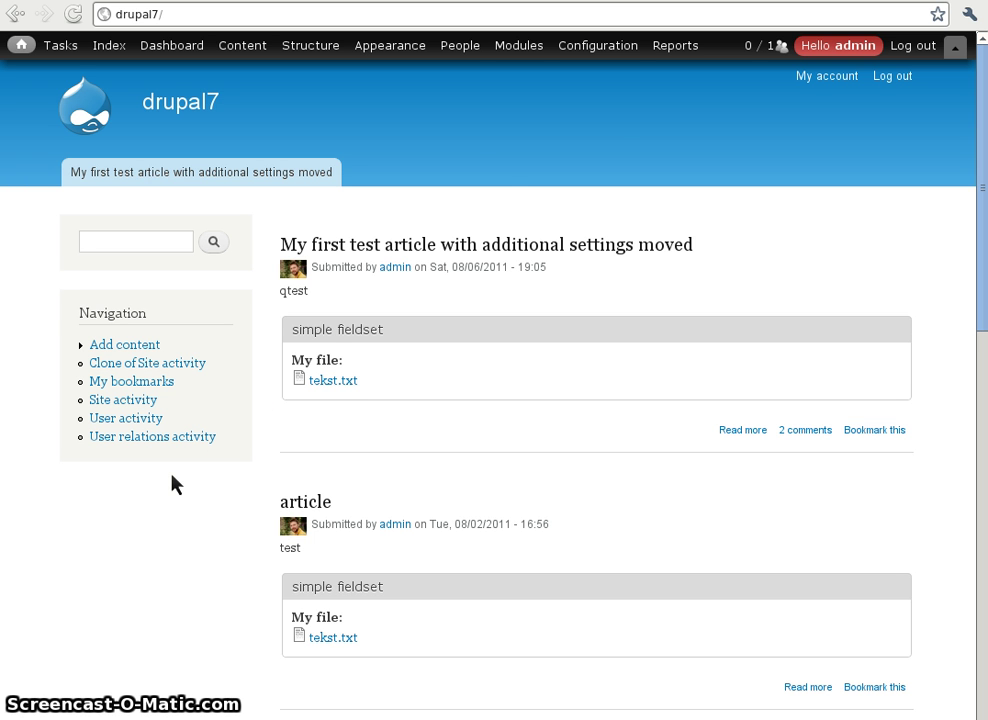
mouse_move(602, 46)
mouse_move(595, 80)
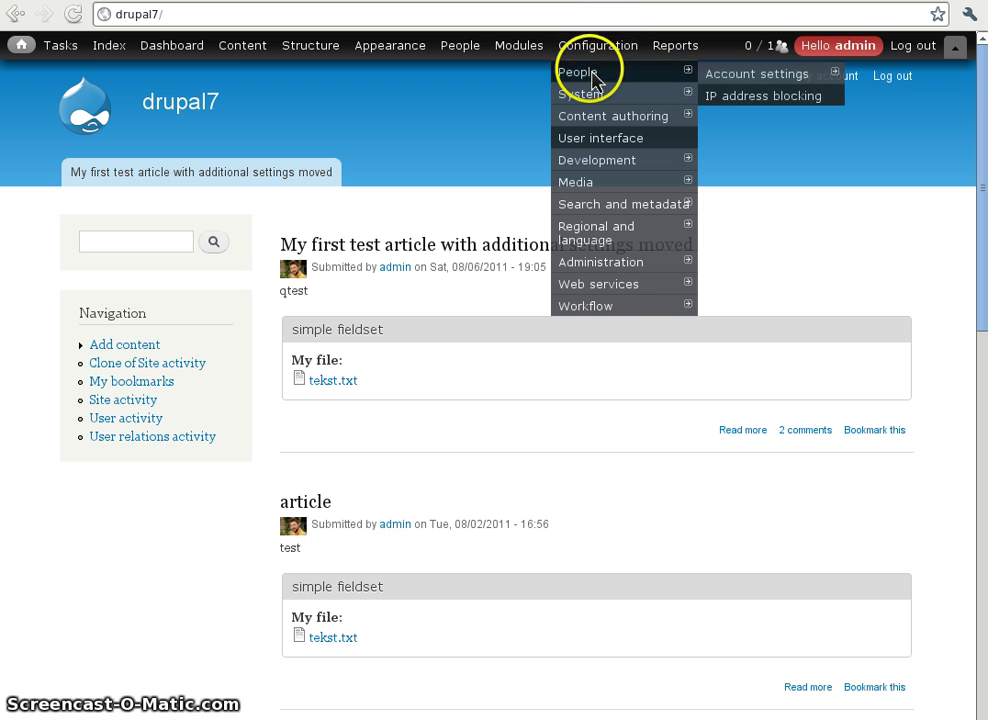
left_click(718, 84)
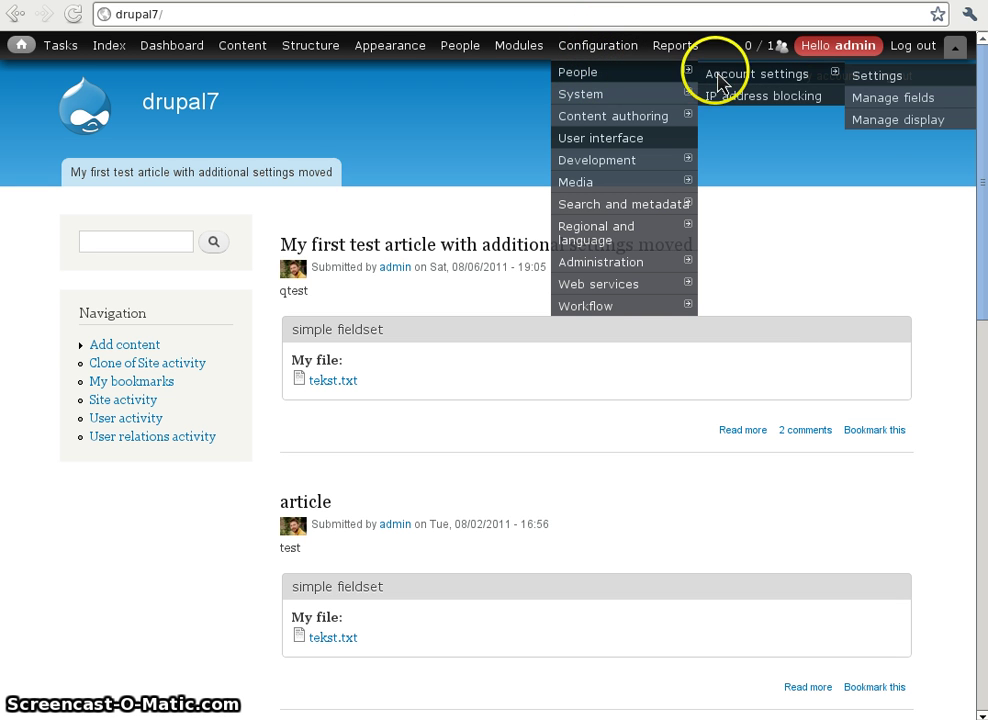
left_click(888, 101)
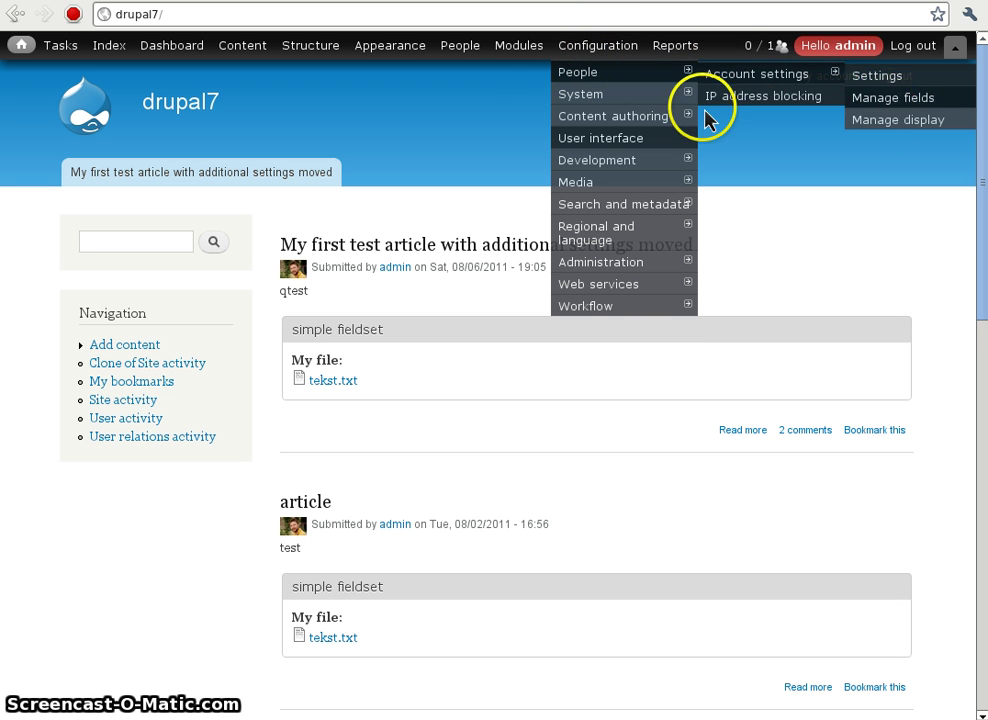
scroll(470, 210, "down", 3)
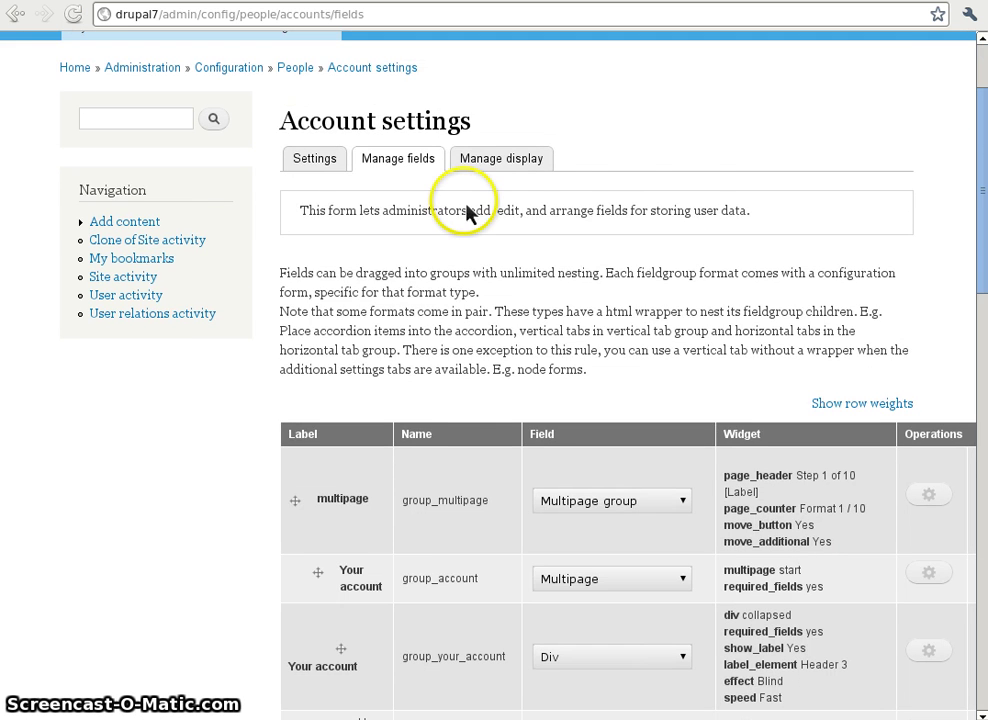
scroll(403, 273, "down", 4)
scroll(404, 243, "down", 6)
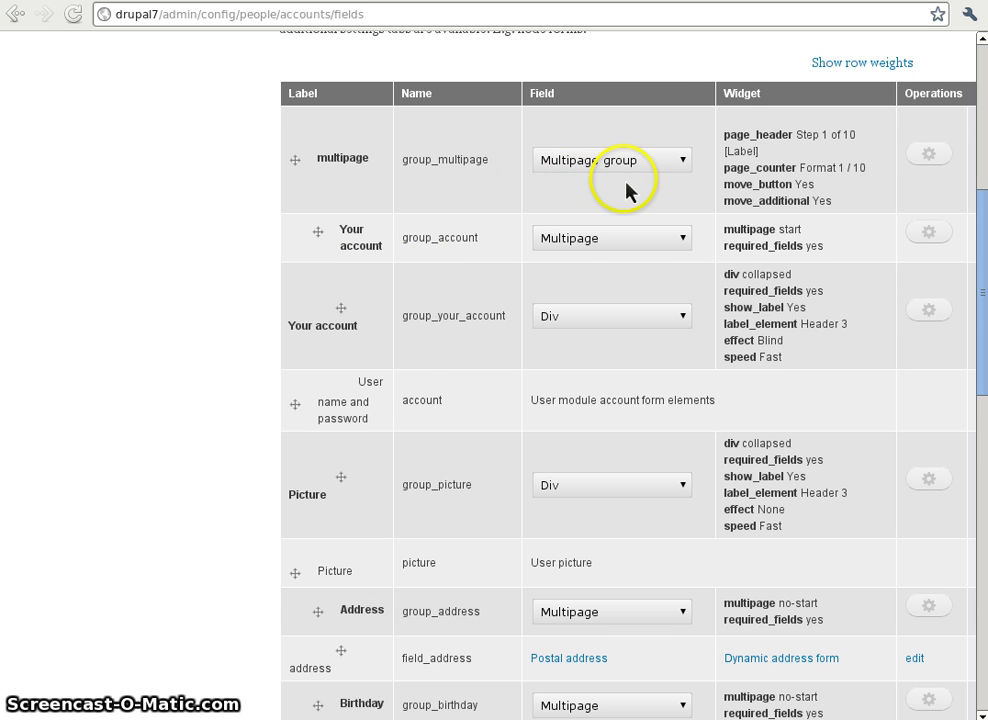
scroll(626, 190, "down", 1)
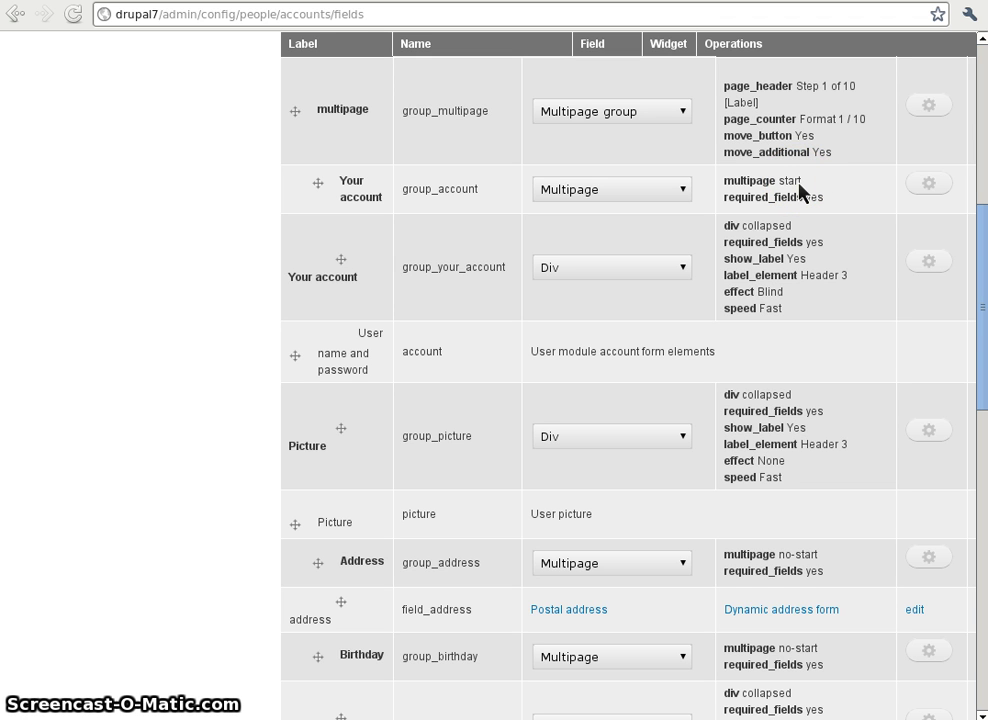
left_click(932, 110)
scroll(591, 282, "down", 3)
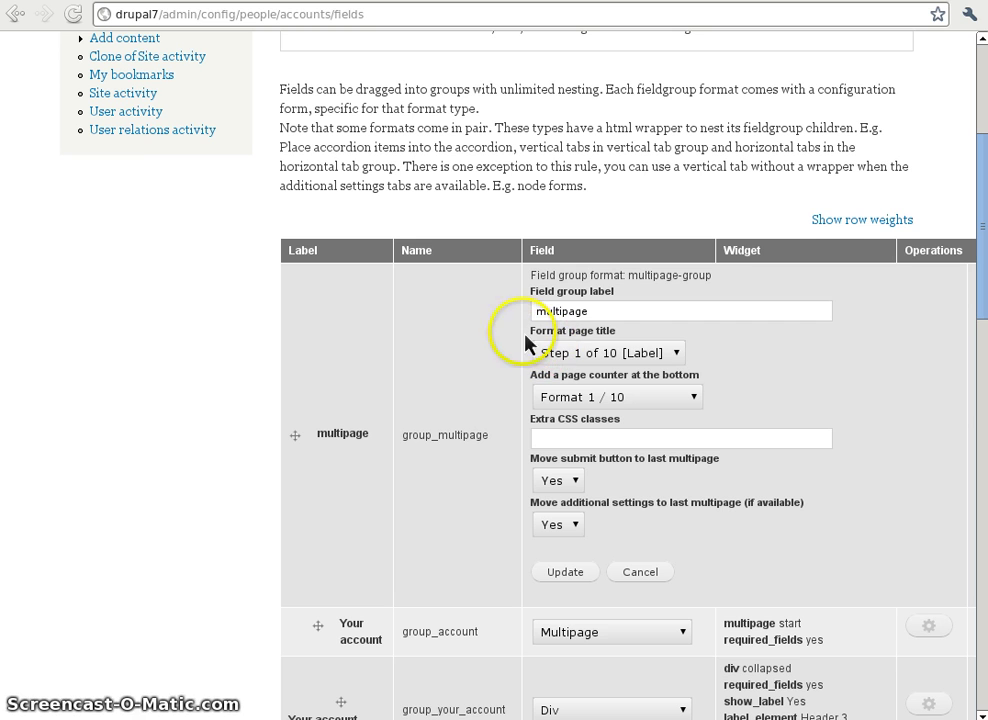
left_click(611, 360)
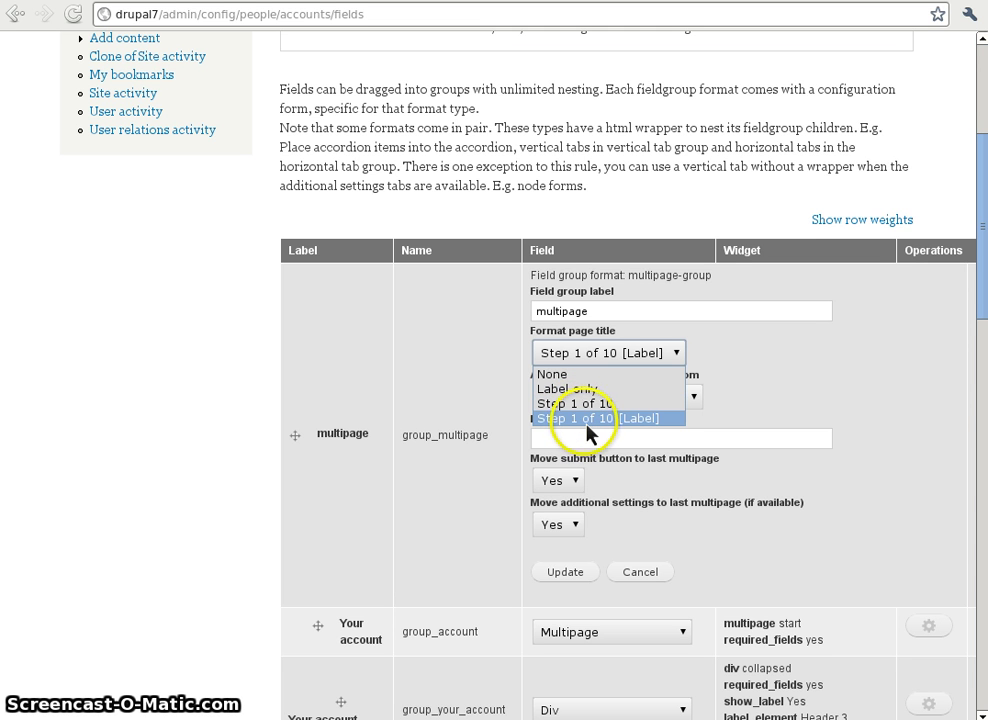
left_click(761, 364)
scroll(735, 362, "down", 1)
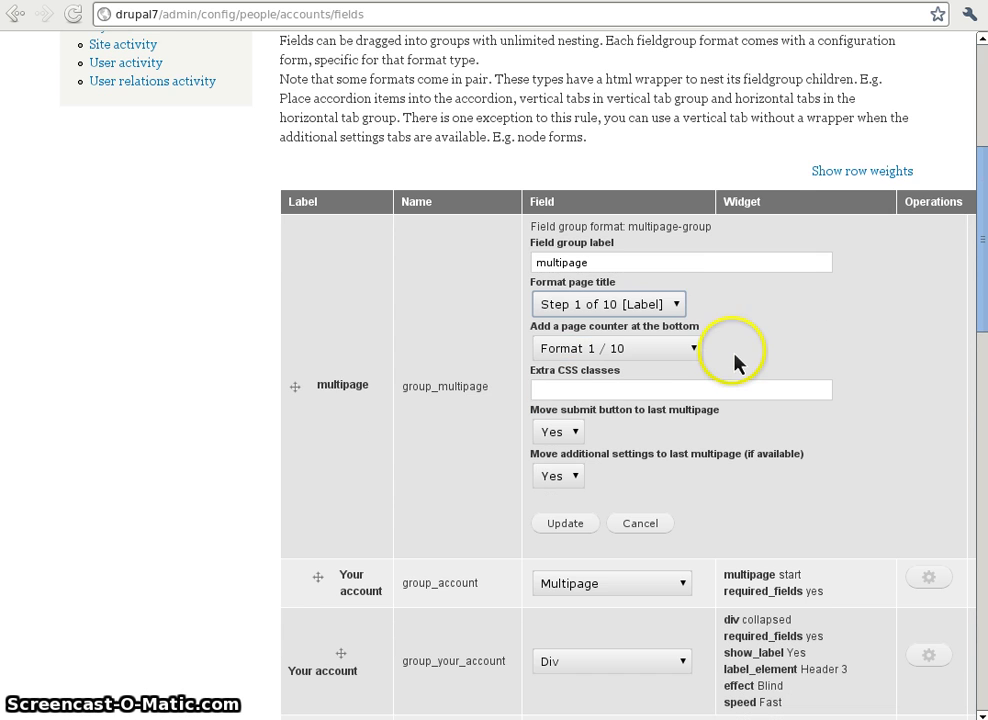
left_click(623, 350)
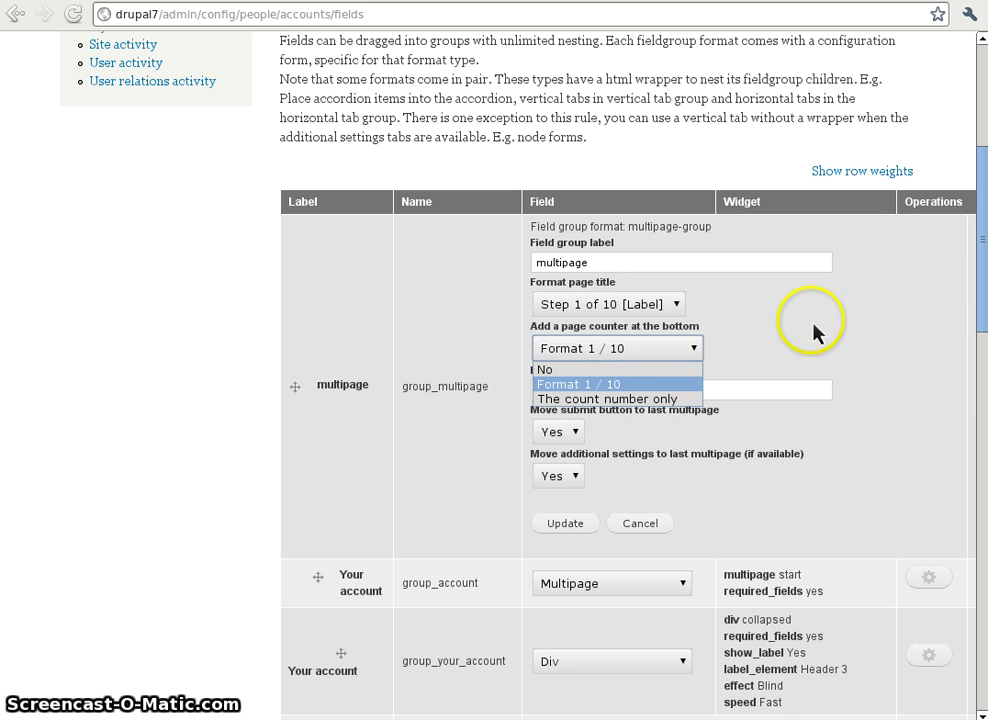
left_click(776, 349)
scroll(766, 352, "down", 2)
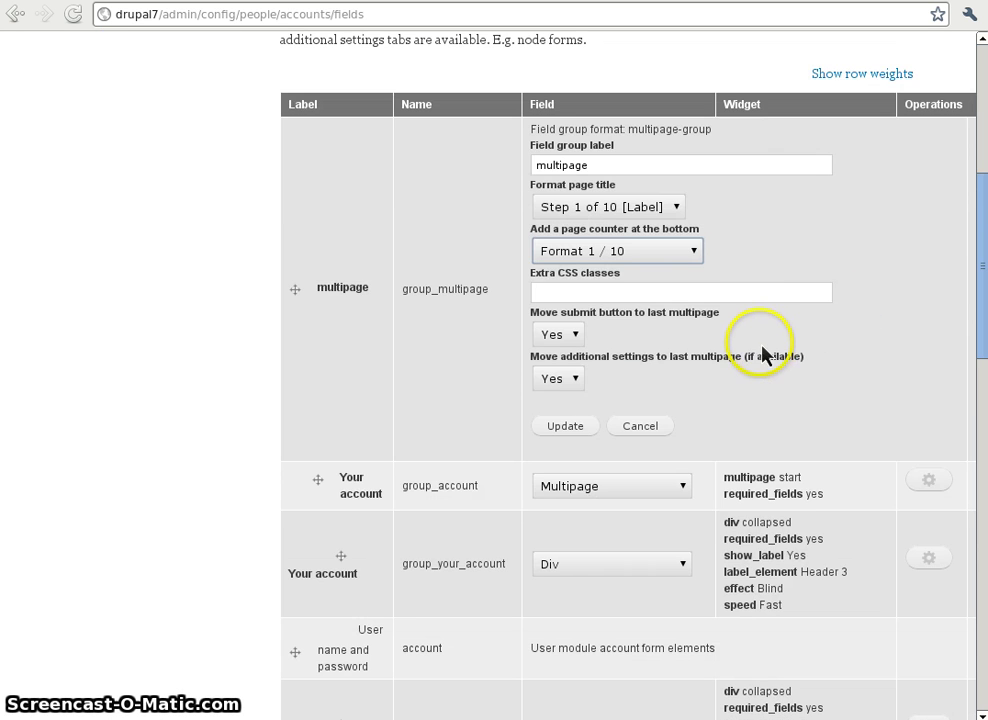
left_click(610, 294)
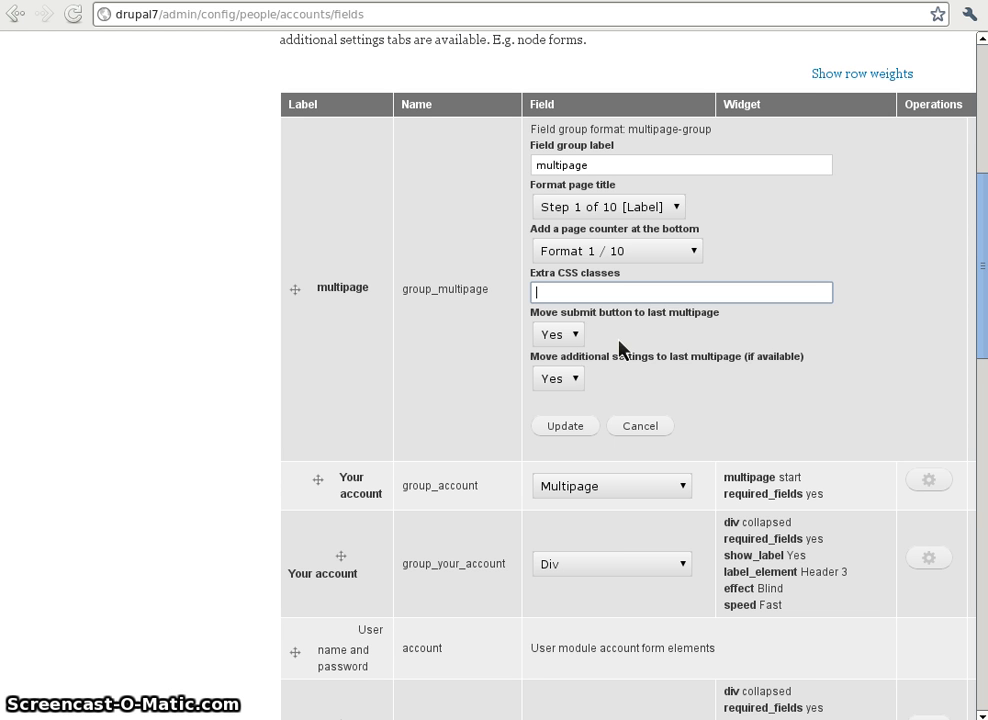
scroll(618, 346, "down", 1)
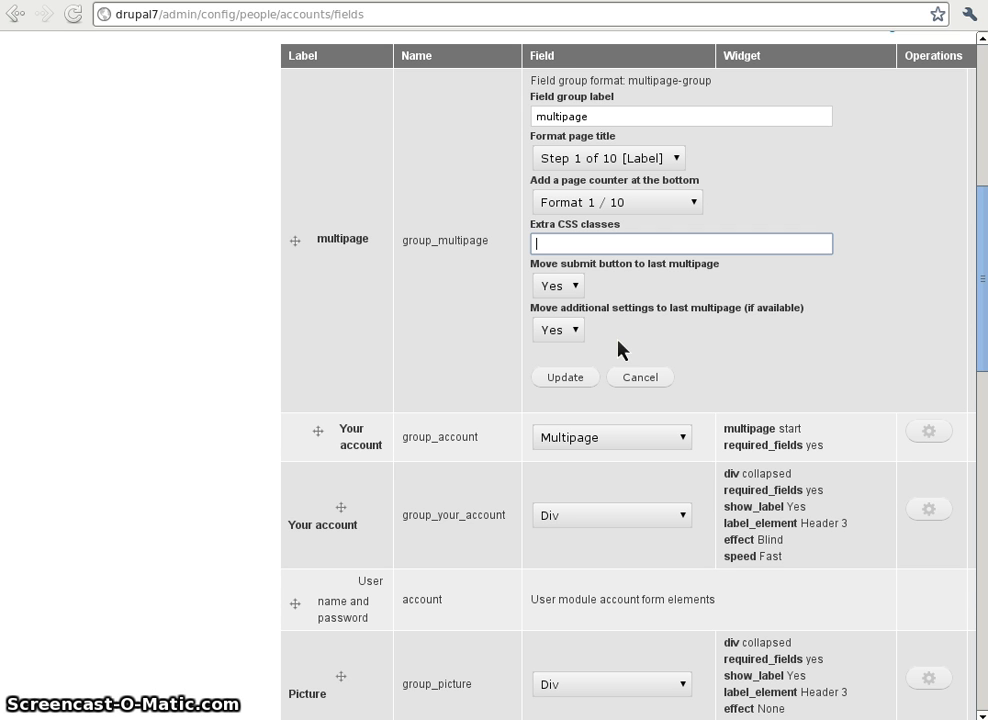
left_click(620, 344)
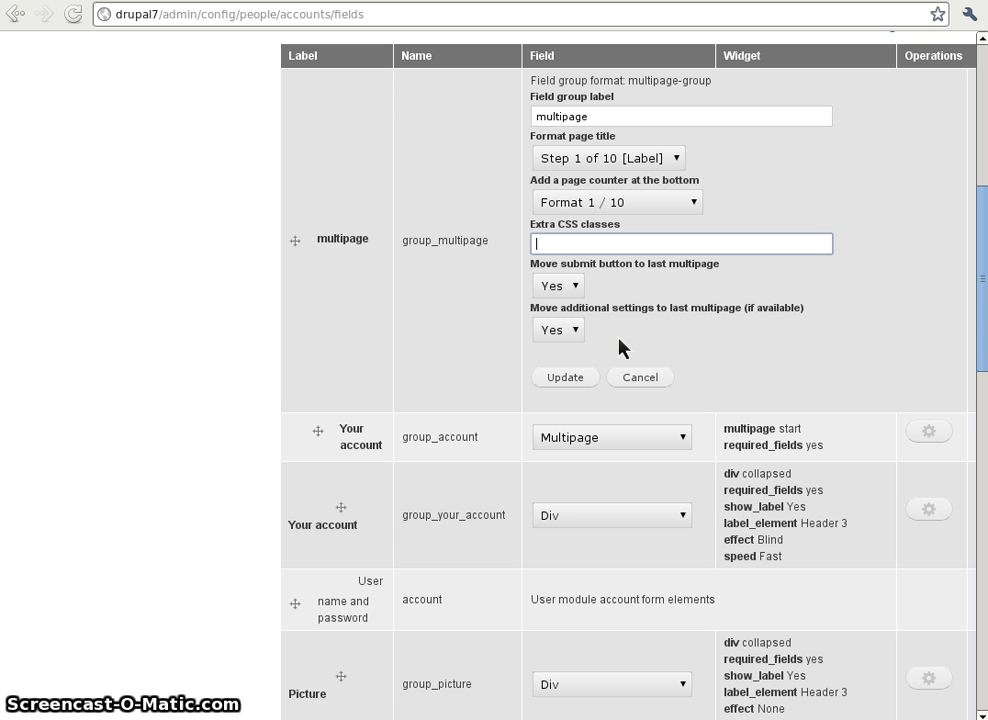
left_click(565, 377)
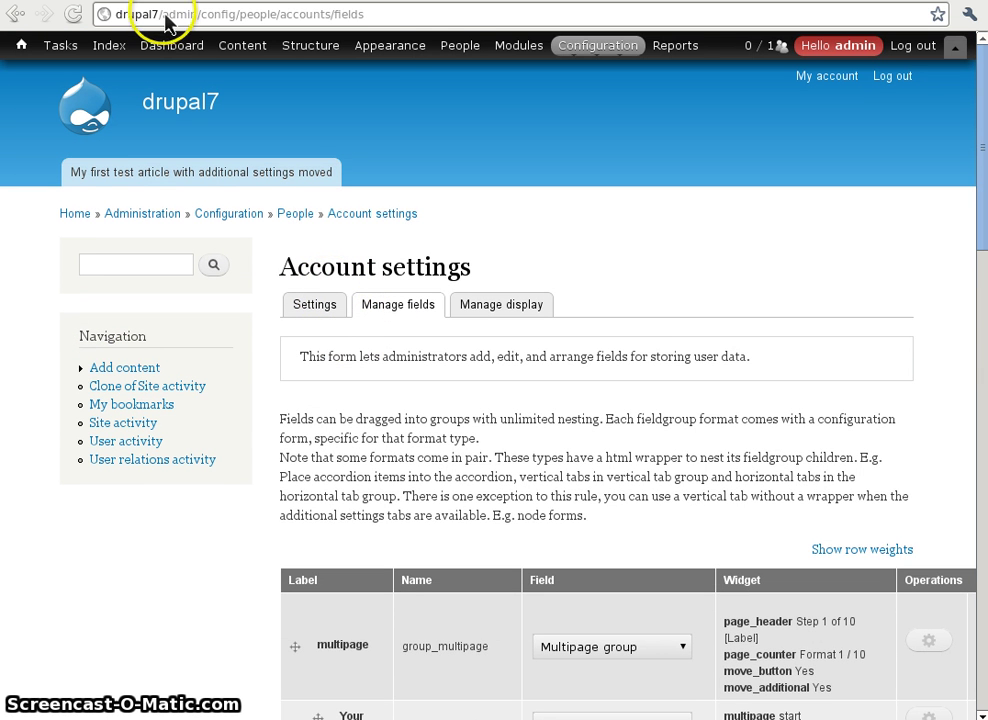
Step: Load the admin account edit form at user/1/edit
left_click_drag(162, 14, 447, 33)
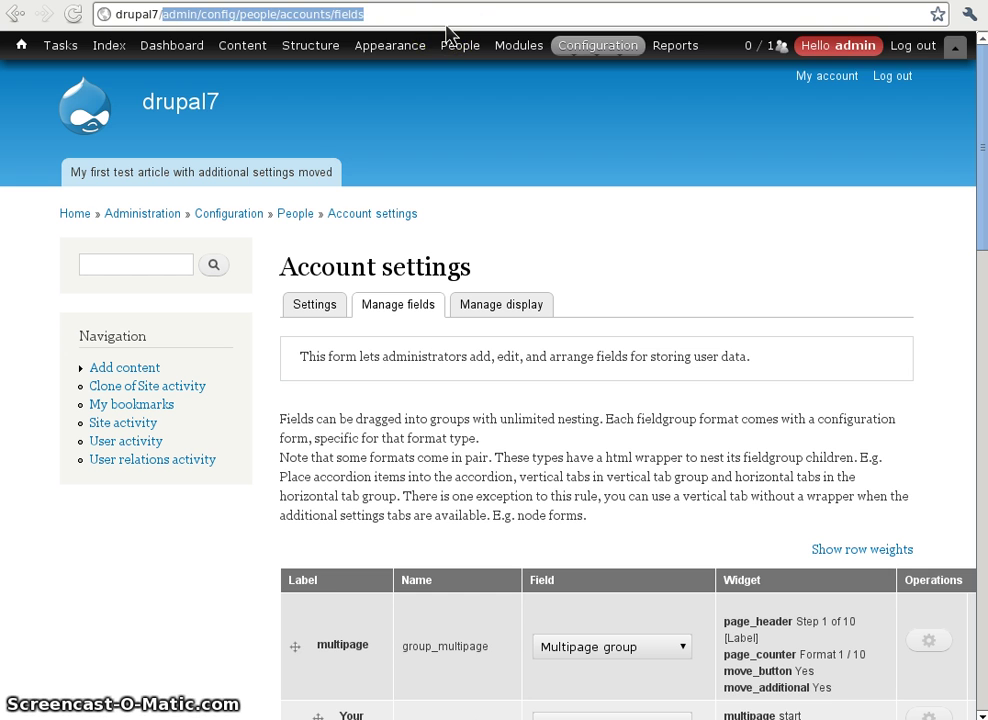
type("user/1/a")
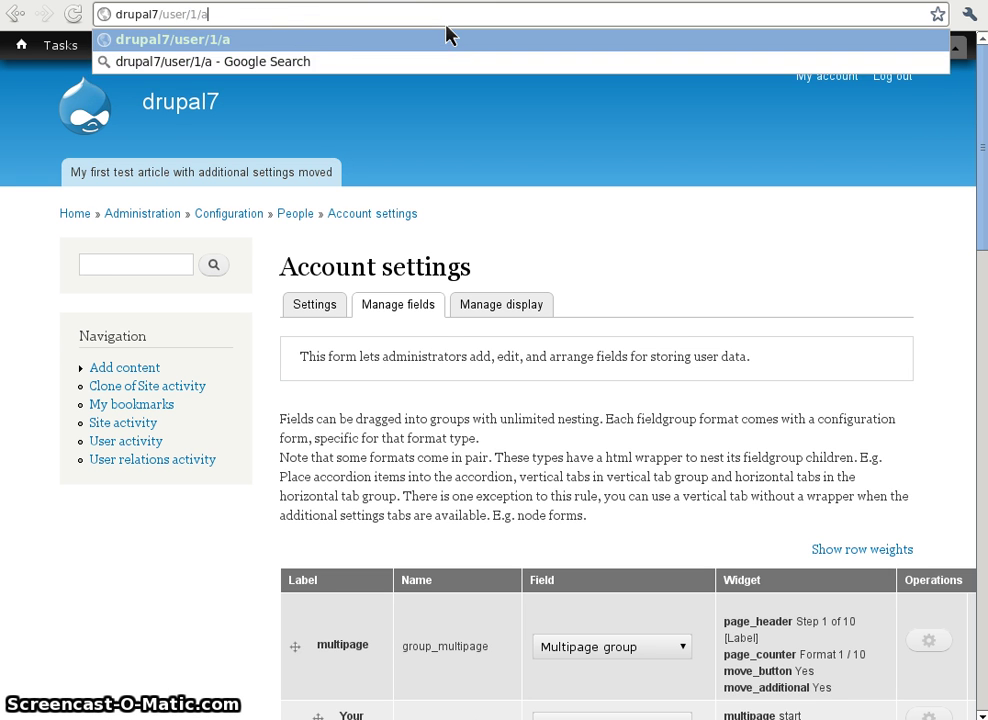
key("BackSpace")
type("edi")
key("Return")
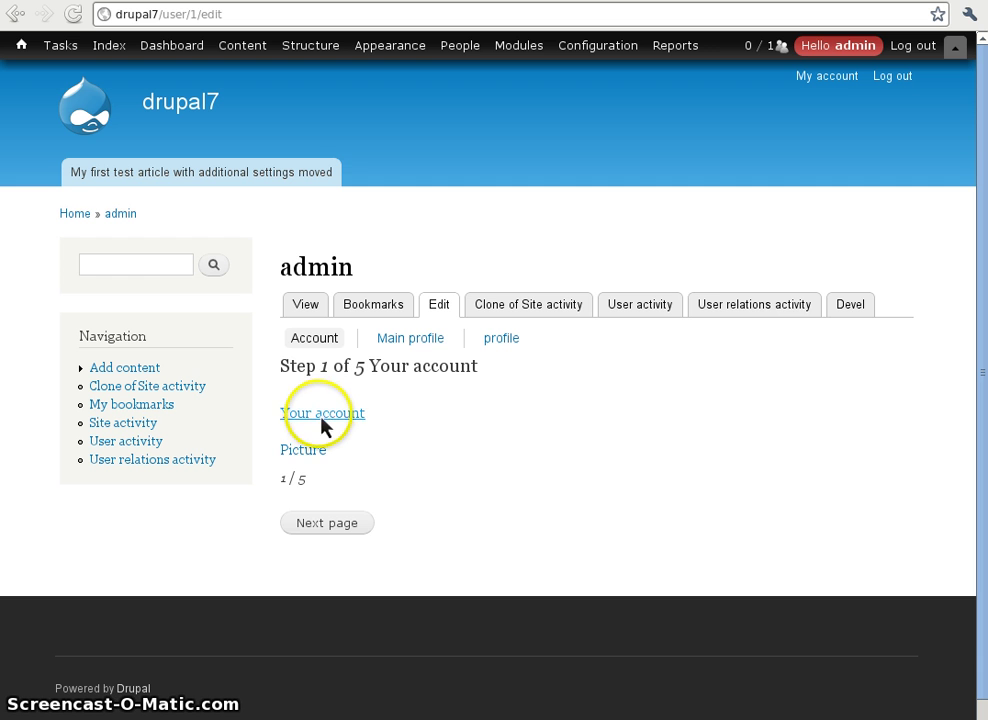
Step: Page through all five steps, from Address and Birthday to Activity, and save the account
left_click_drag(283, 483, 331, 485)
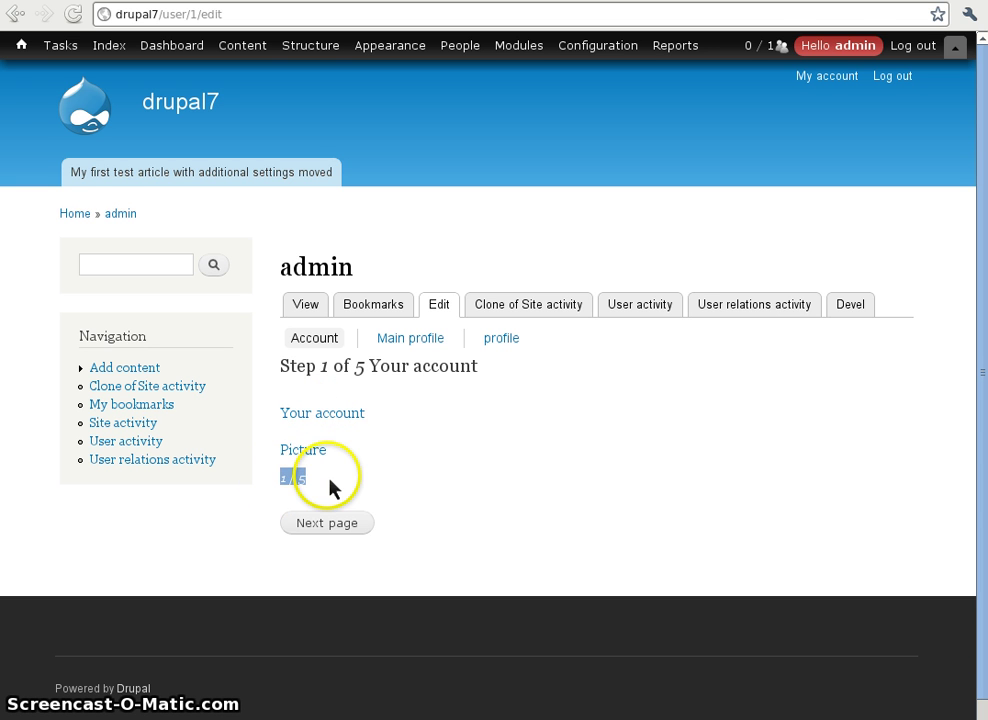
left_click(332, 488)
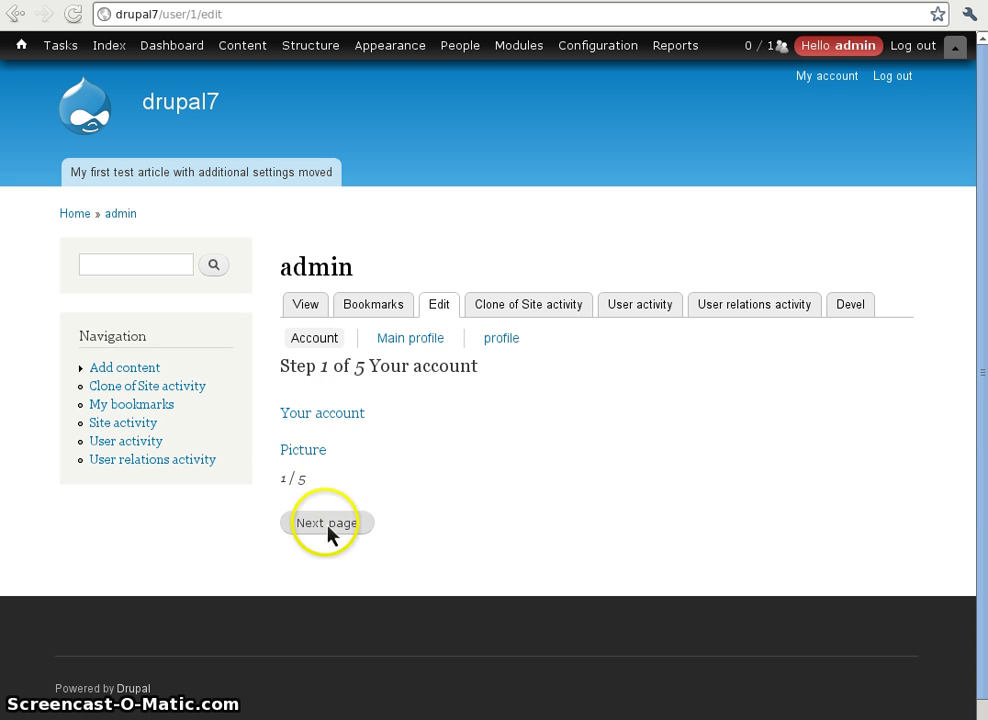
left_click(357, 528)
scroll(238, 520, "down", 4)
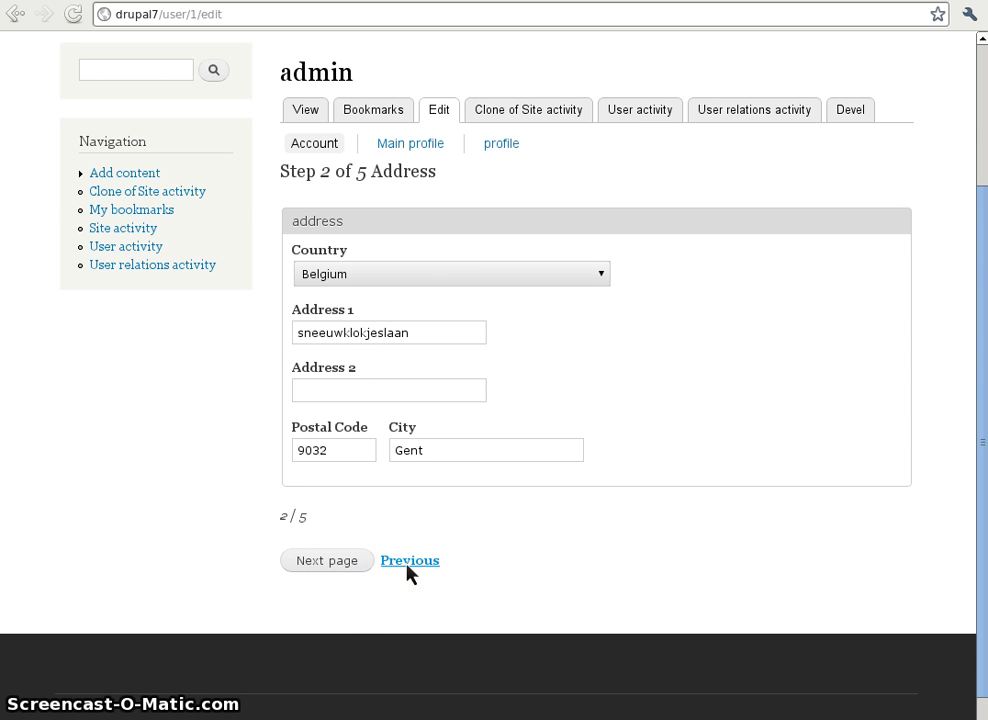
left_click(340, 564)
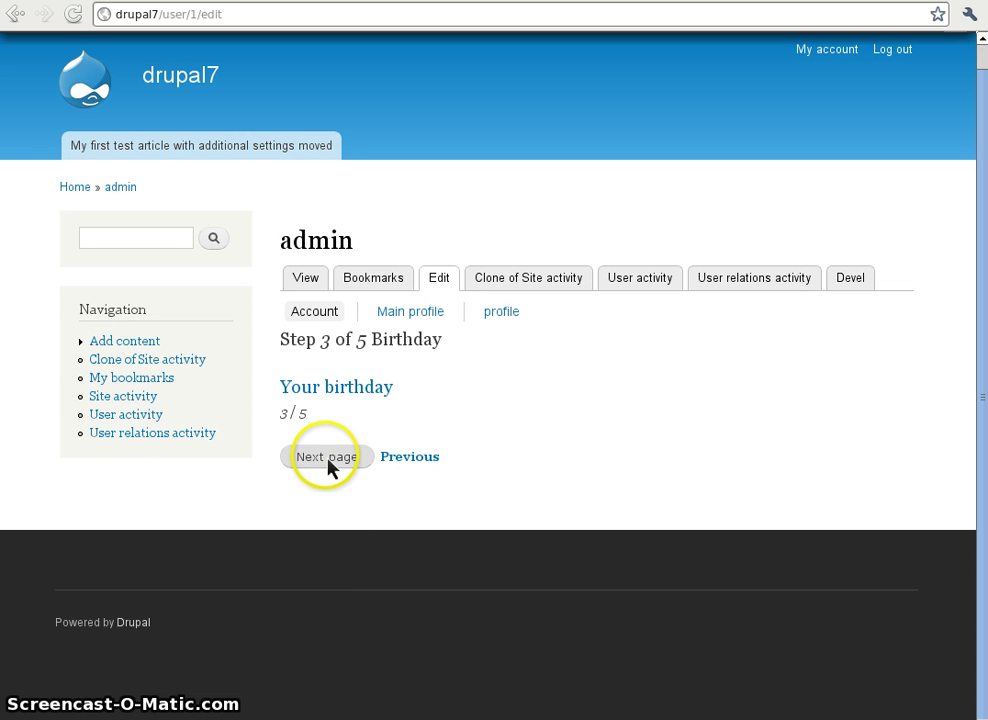
left_click(328, 458)
left_click(320, 484)
scroll(260, 510, "down", 5)
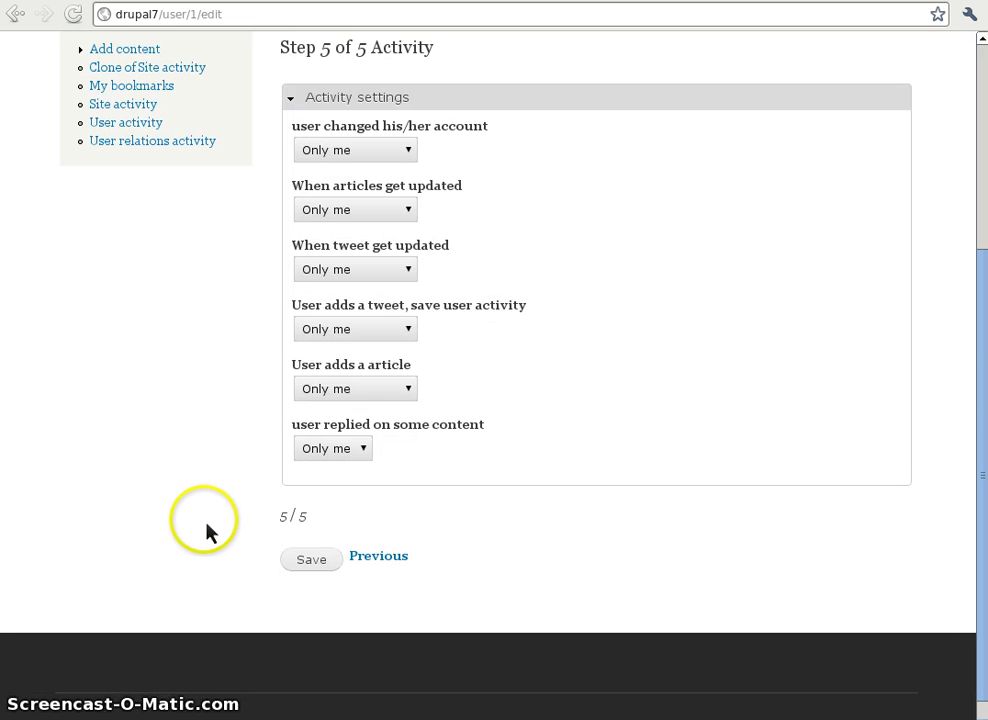
left_click(318, 562)
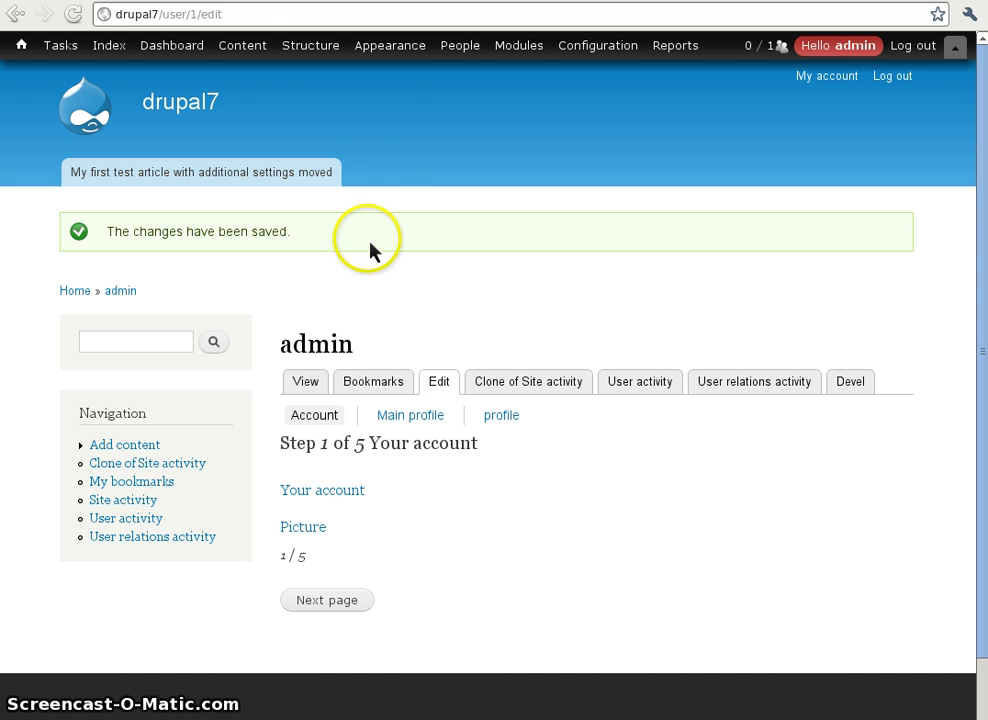
Step: Open Structure > Content types > Article > Manage fields and review its Content and Upload files steps
mouse_move(300, 58)
mouse_move(304, 93)
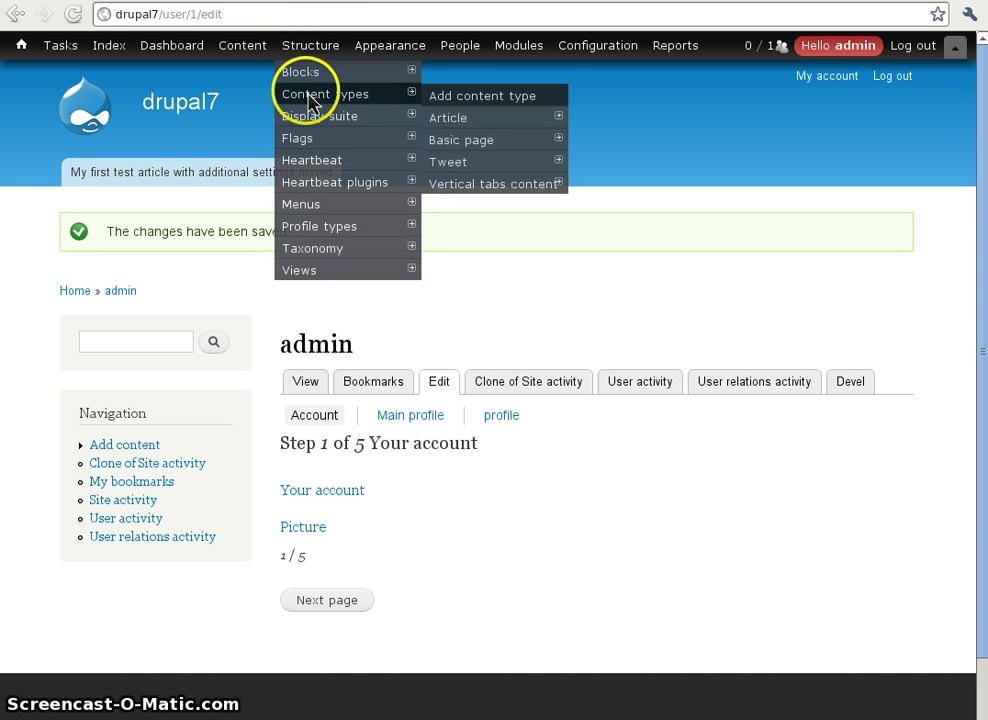
mouse_move(442, 120)
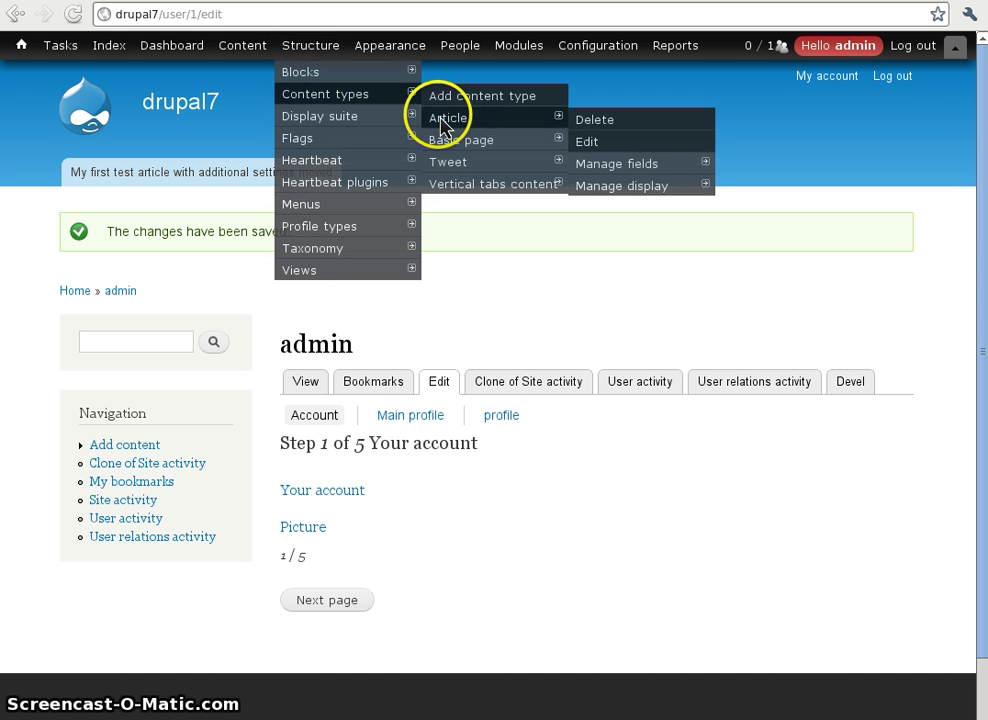
left_click(622, 165)
scroll(507, 214, "down", 5)
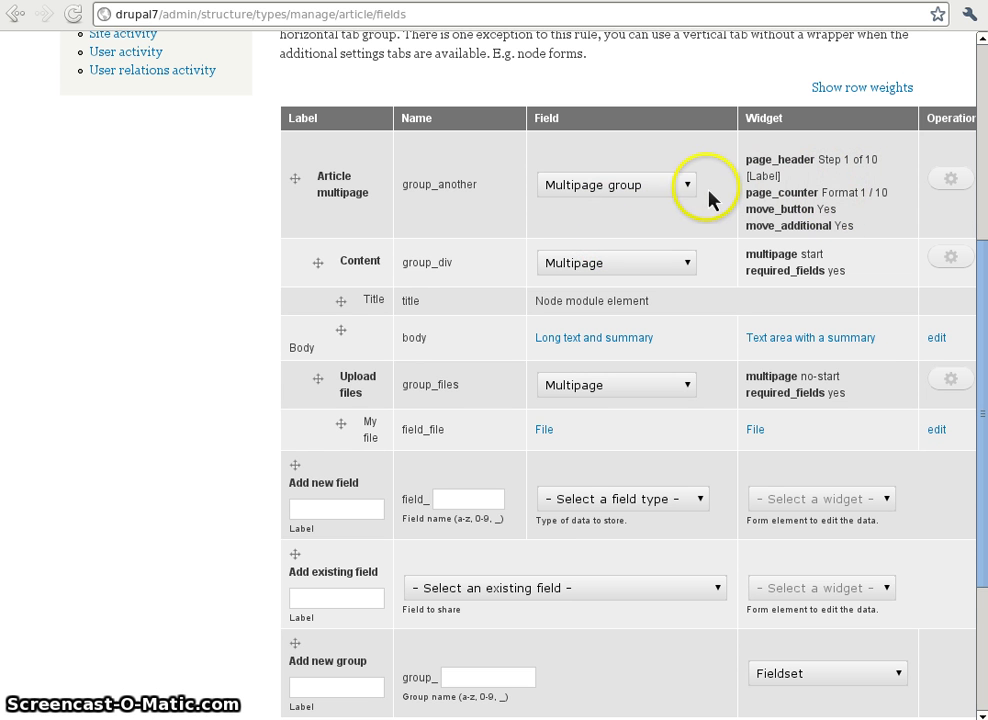
scroll(695, 212, "down", 1)
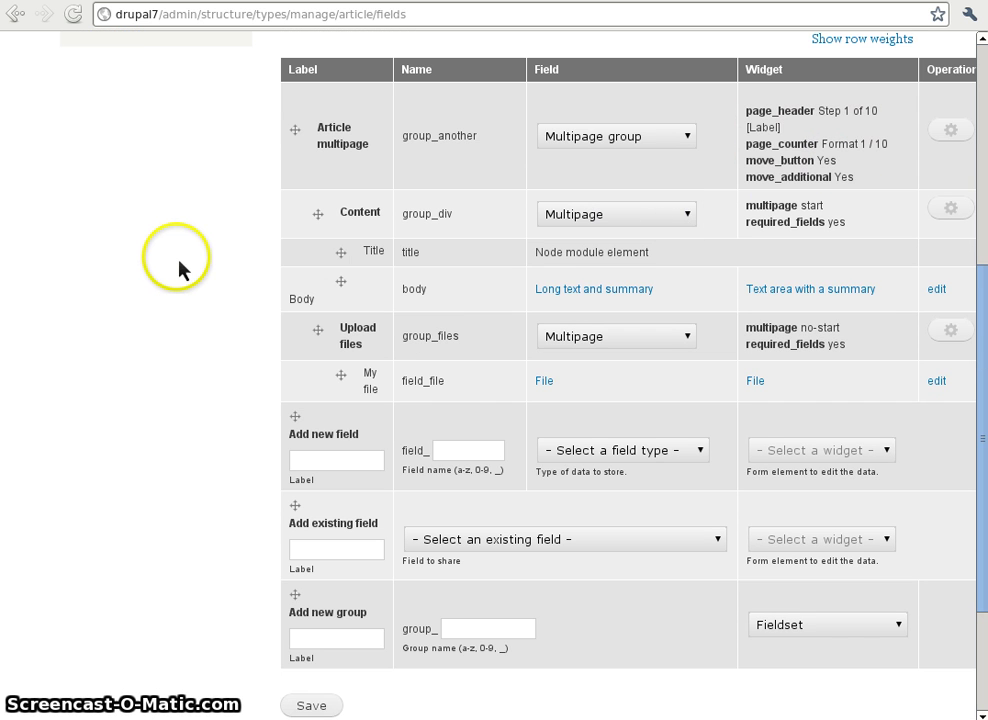
scroll(181, 267, "up", 2)
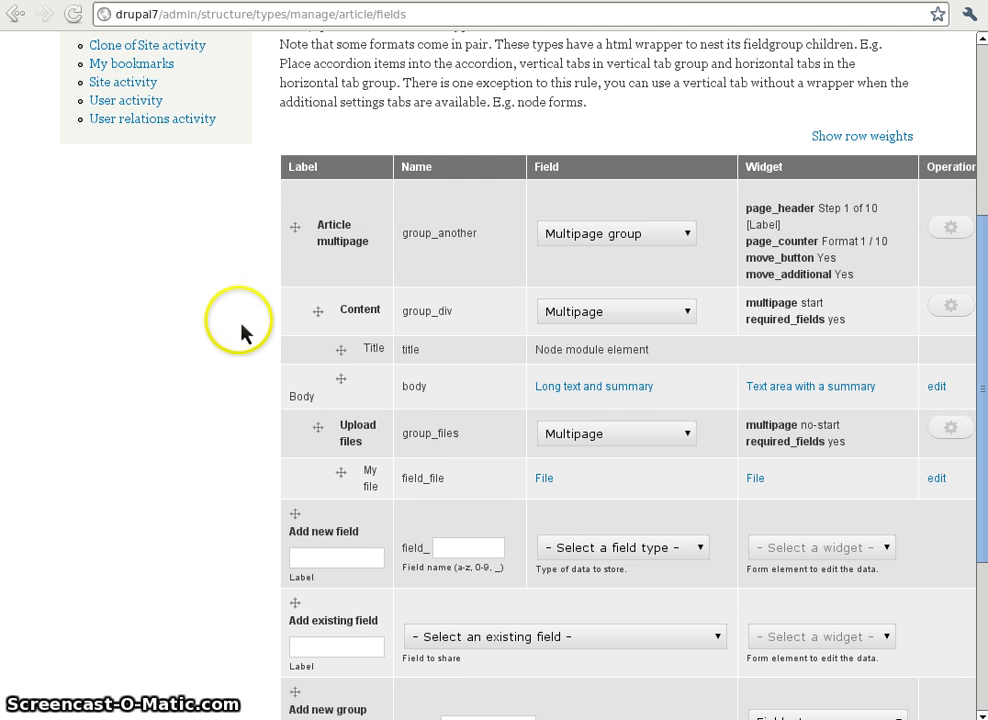
scroll(241, 333, "down", 3)
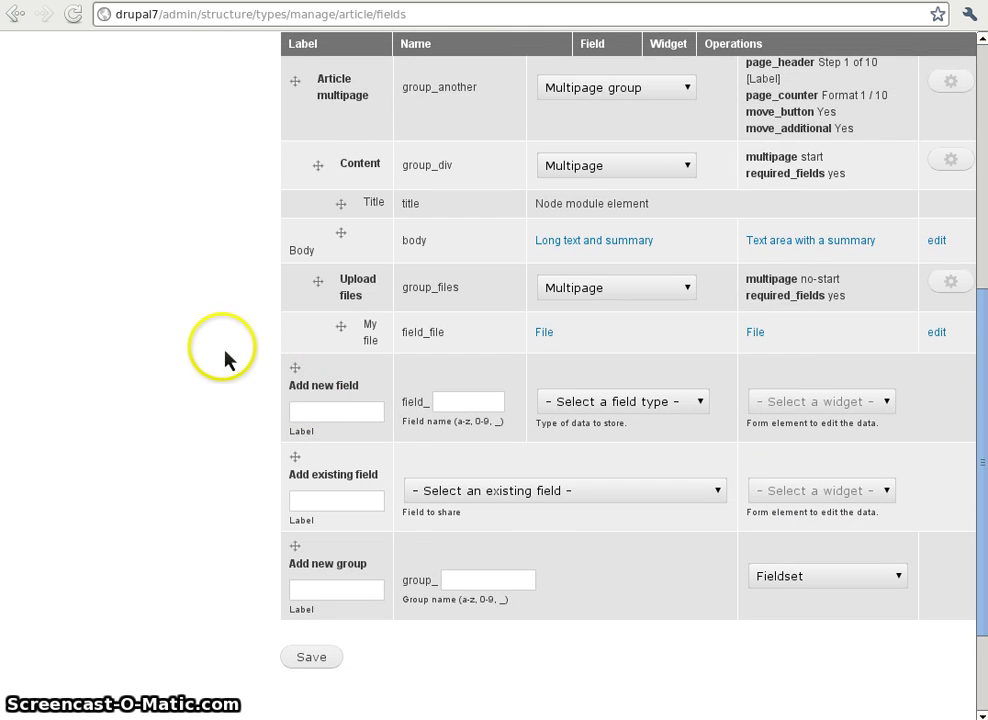
scroll(232, 353, "up", 7)
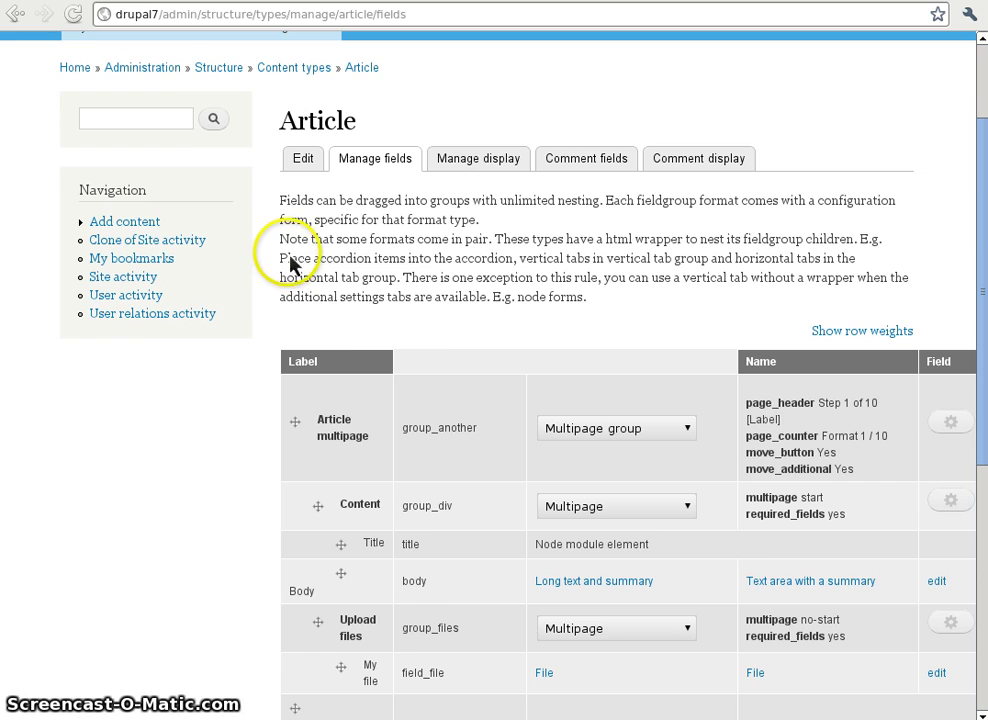
scroll(282, 260, "up", 2)
scroll(165, 146, "up", 1)
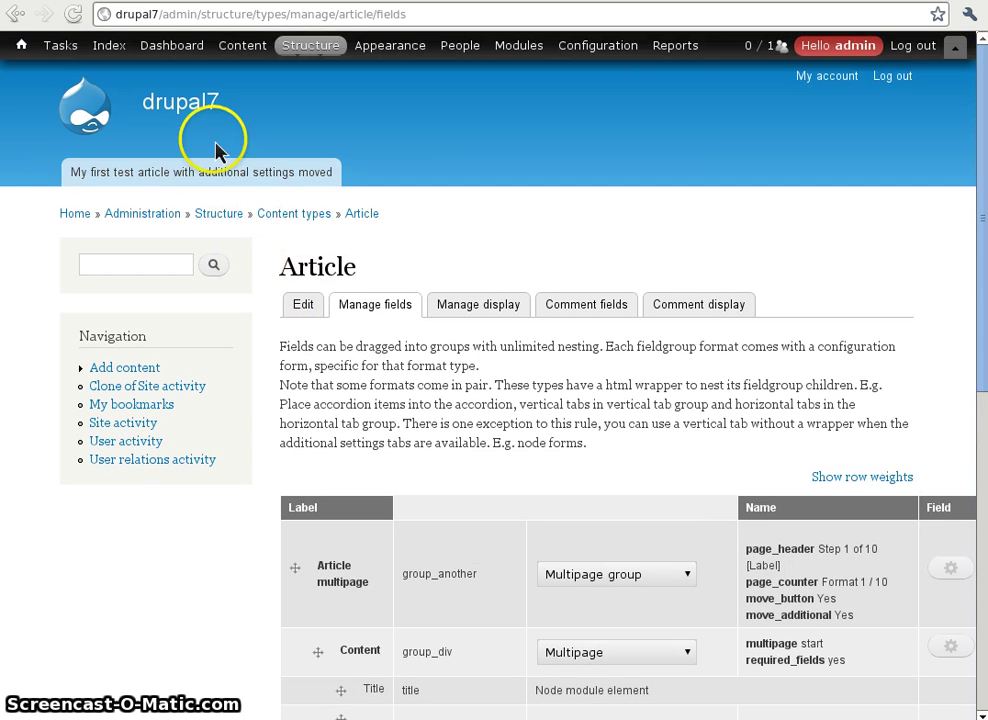
Step: Open the test article's edit form
left_click(188, 177)
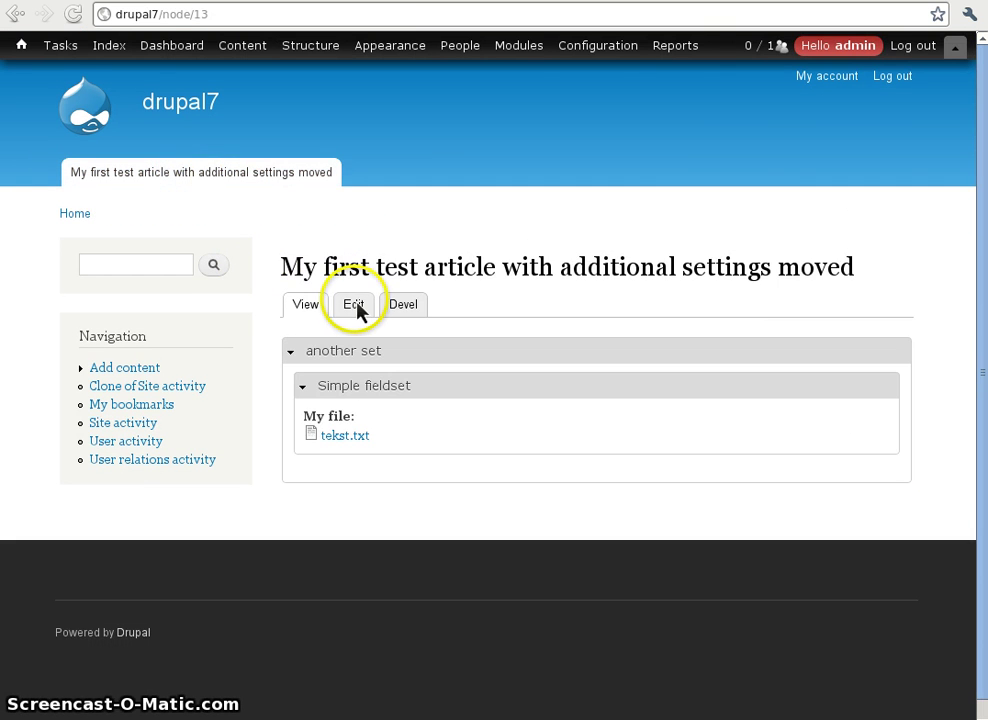
left_click(355, 307)
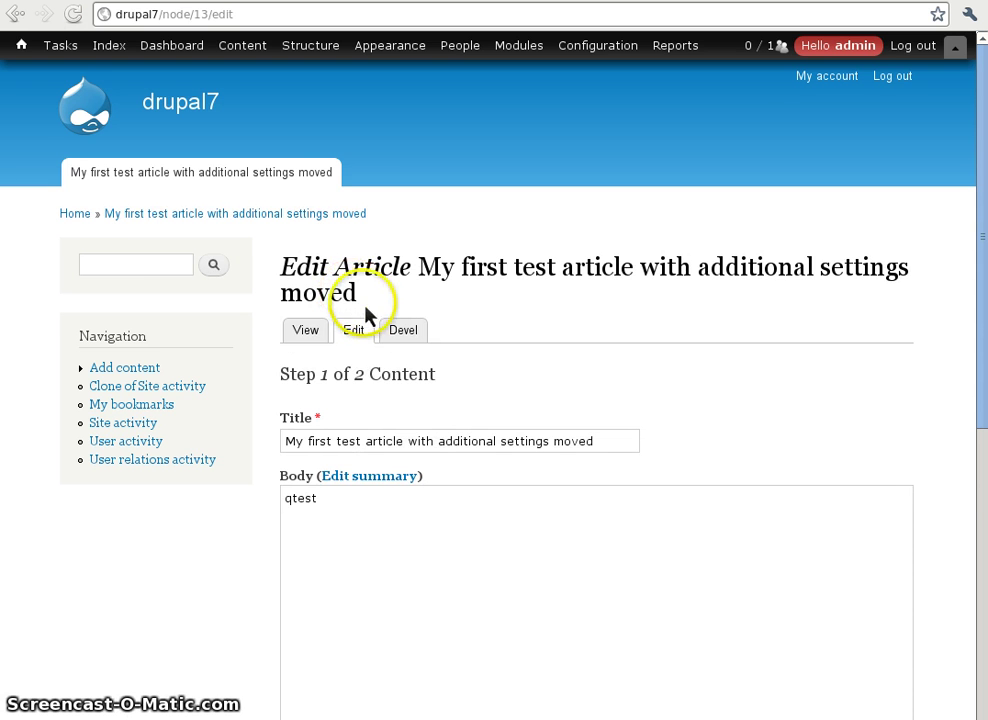
scroll(370, 360, "down", 3)
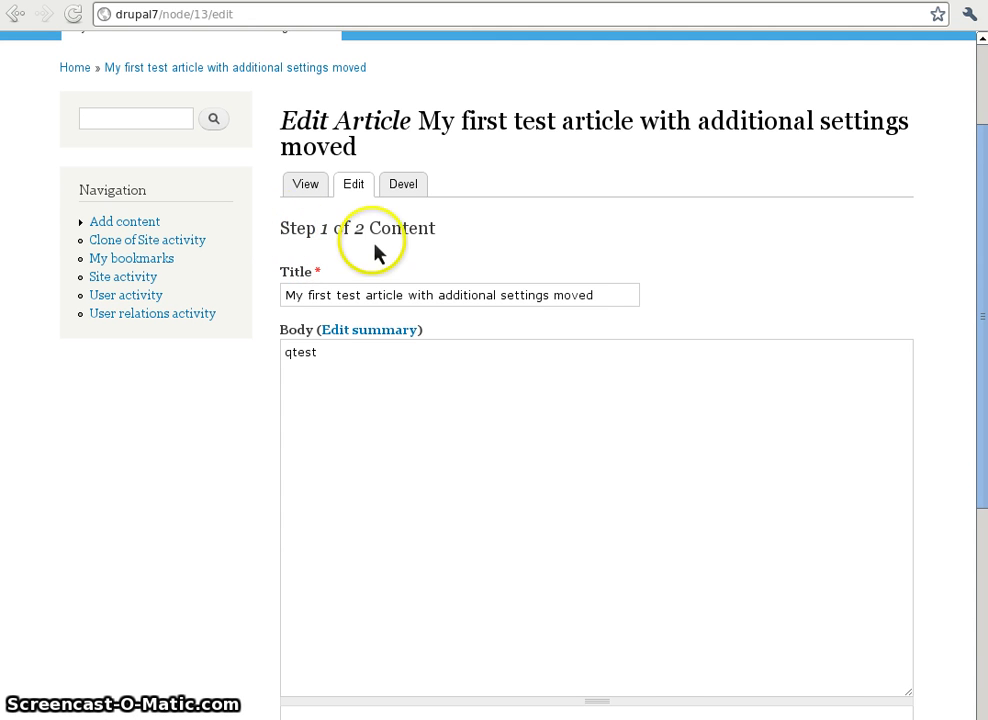
scroll(456, 243, "down", 7)
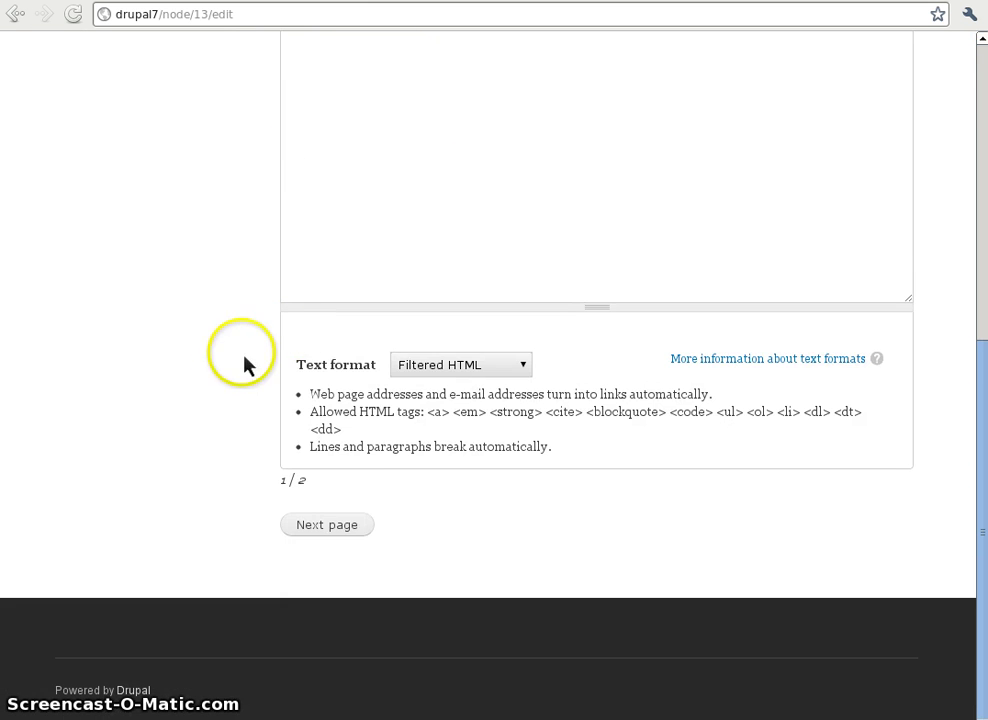
Step: Advance to step 2 of 2 and save the article with tekst.txt attached
left_click(327, 527)
scroll(227, 404, "up", 5)
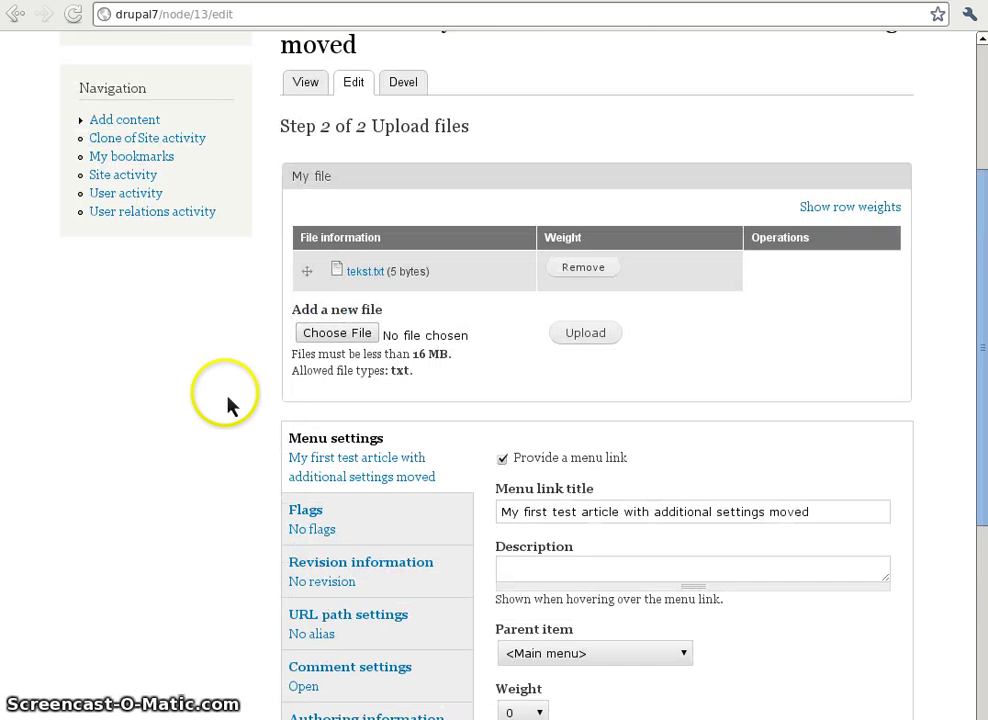
scroll(271, 375, "down", 3)
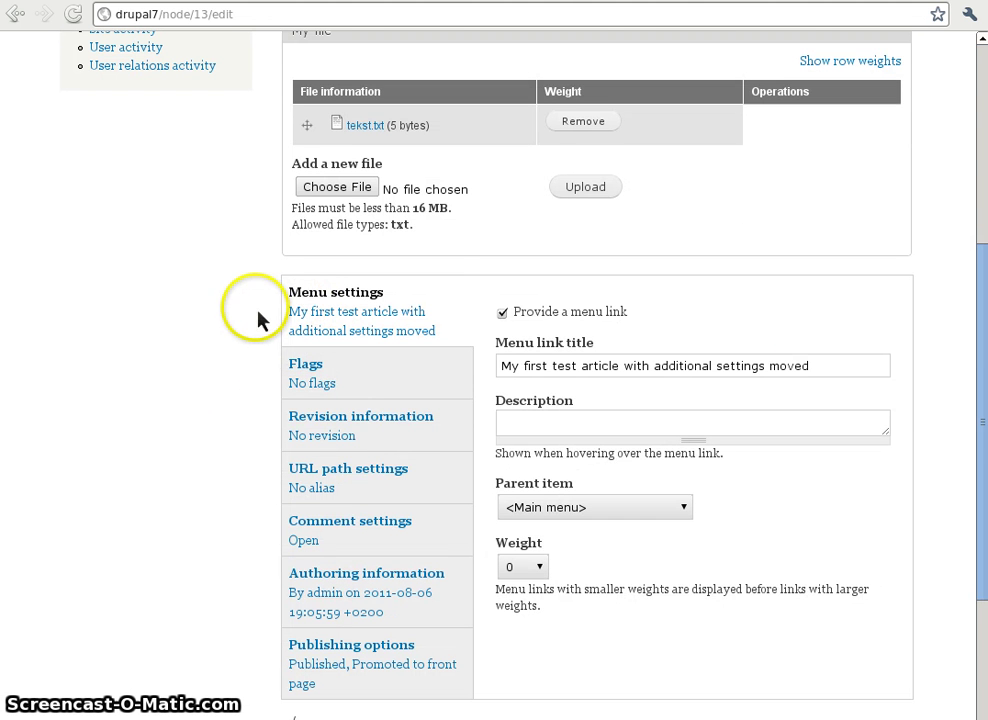
left_click(273, 325)
scroll(273, 325, "down", 4)
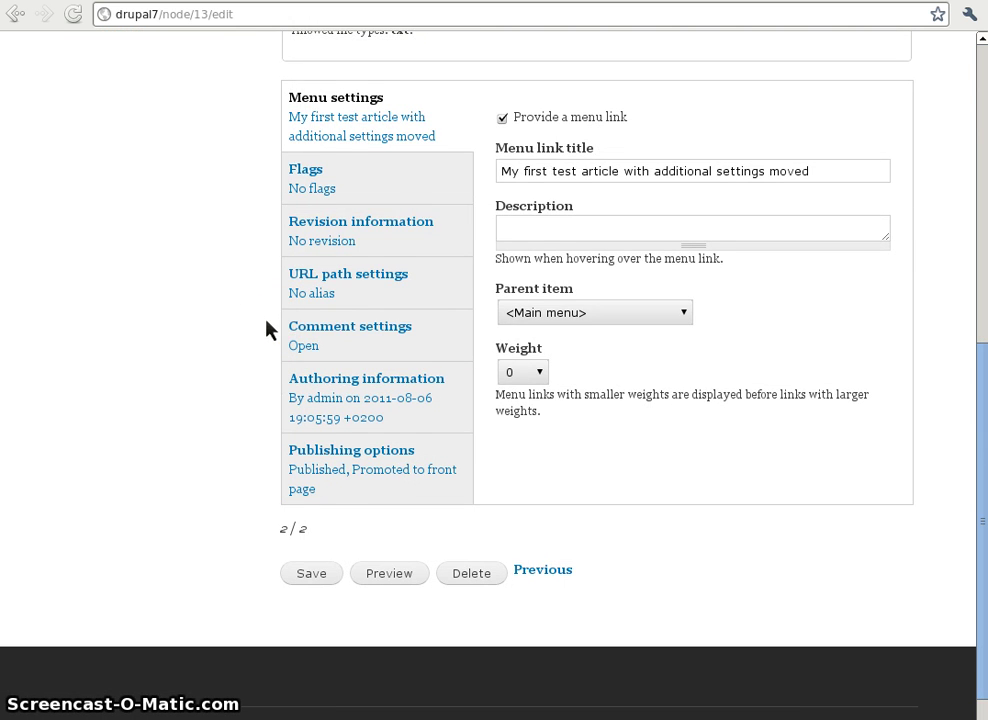
left_click(312, 580)
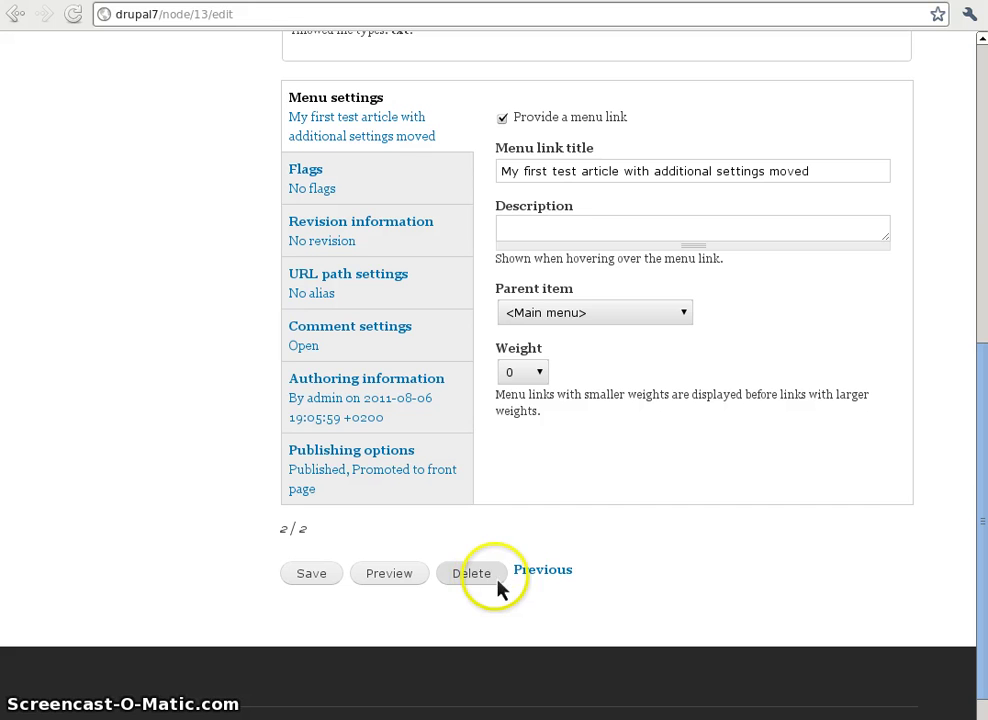
left_click(311, 577)
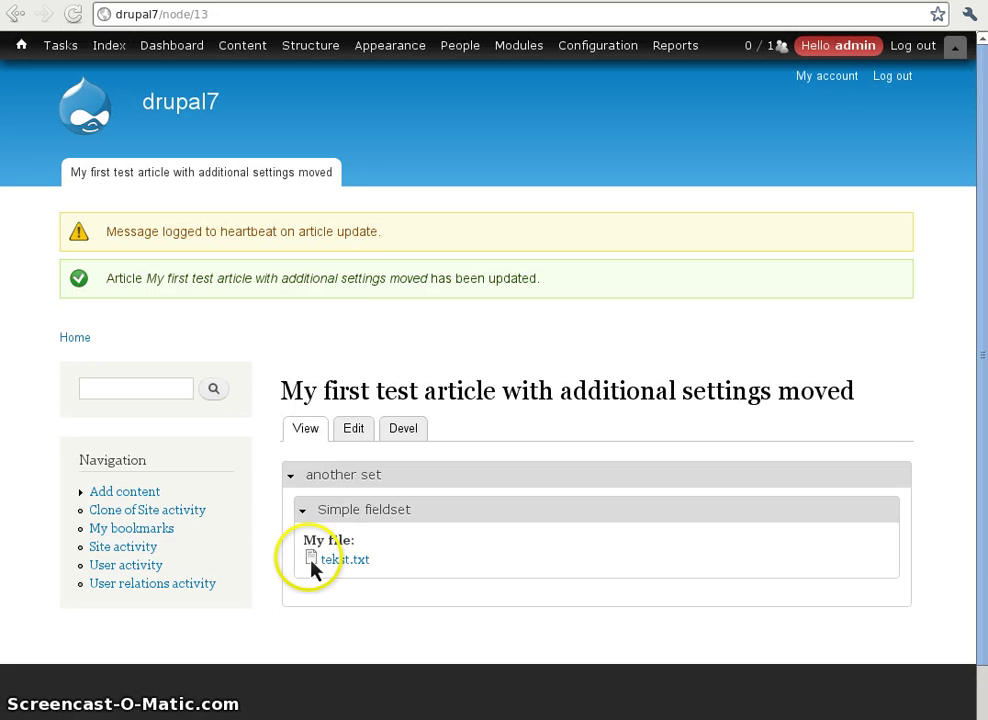